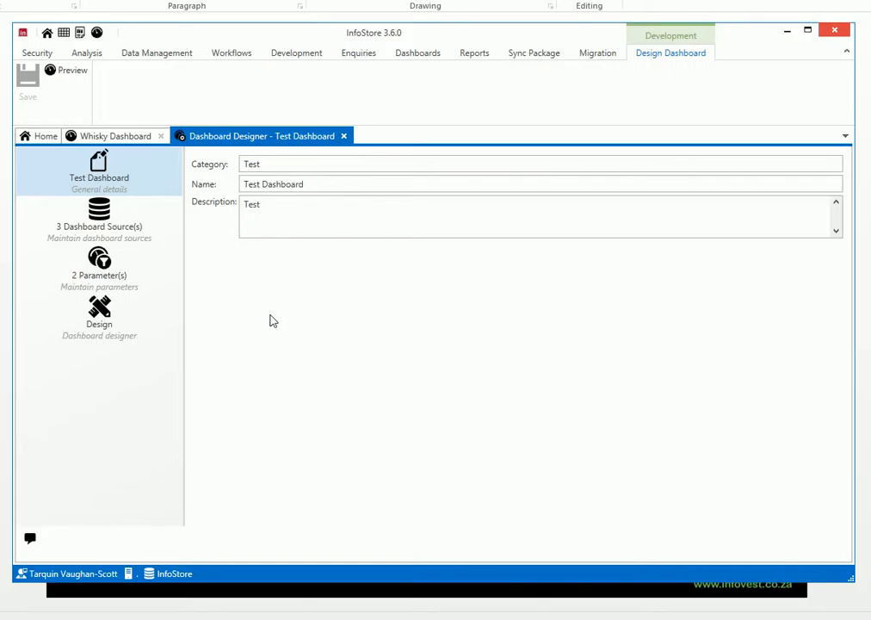
# - Review the Test Dashboard's dashboard sources and its parameters
pyautogui.click(128, 224)
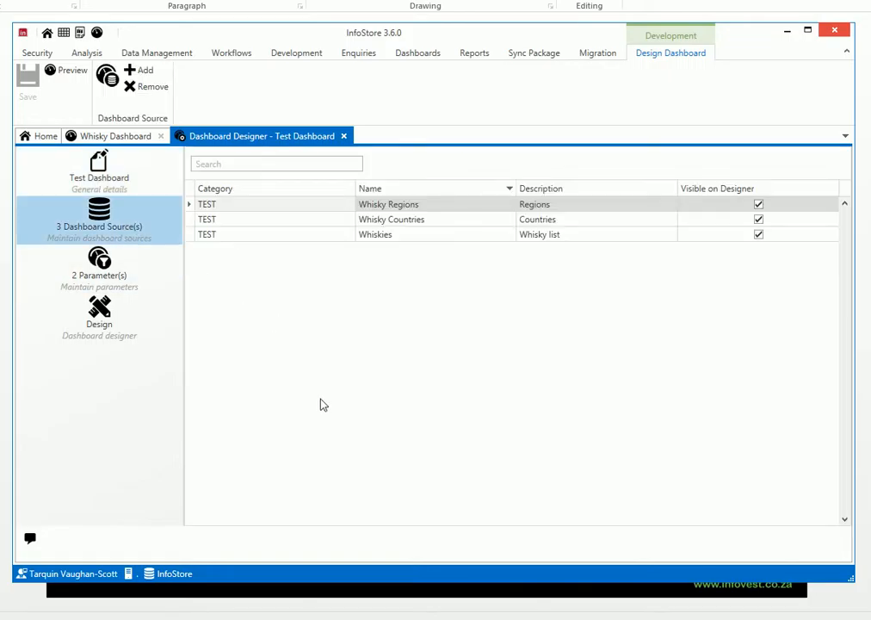
pyautogui.click(125, 277)
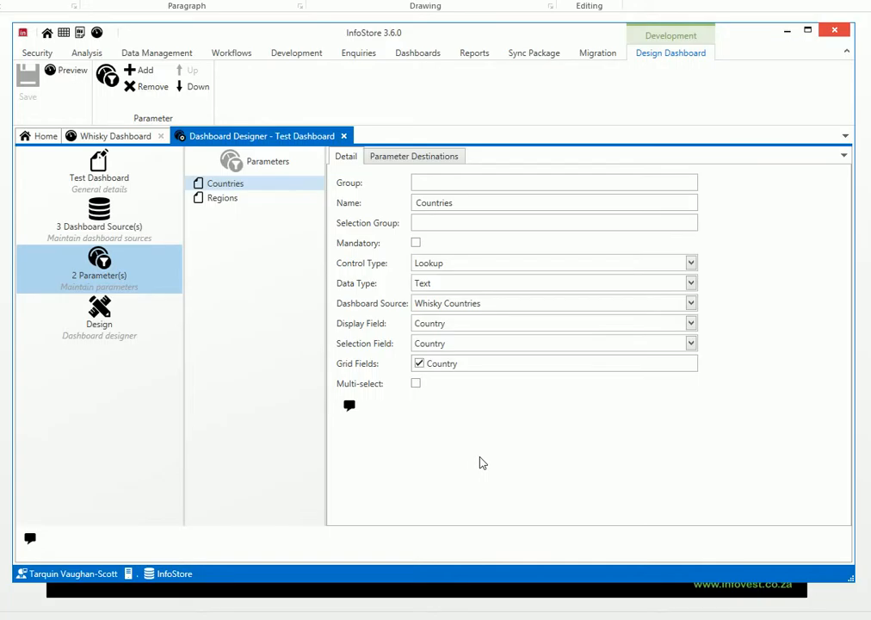
# - Insert a grid and two pies items in the dashboard design, placing the second pies item below the first, beside the grid
pyautogui.click(115, 327)
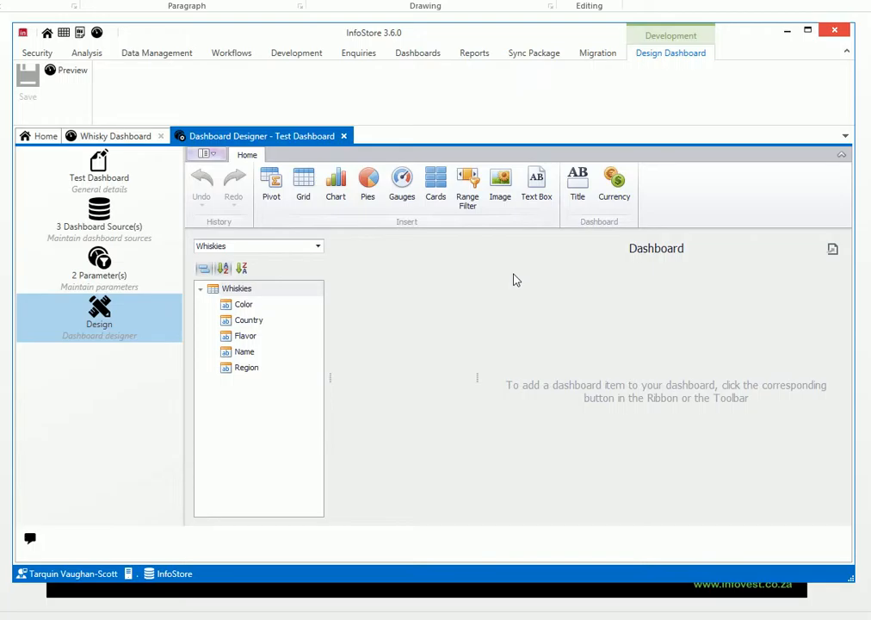
pyautogui.click(304, 185)
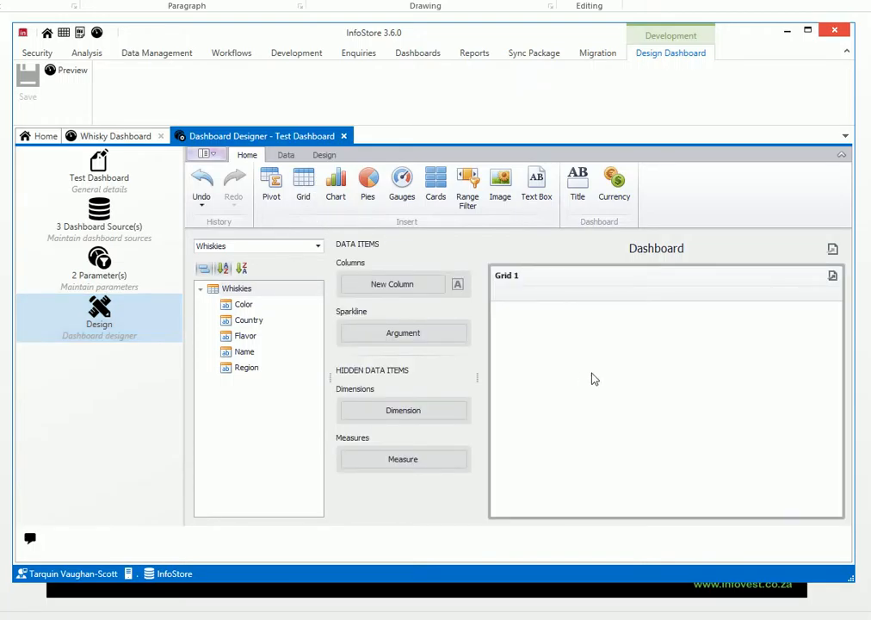
pyautogui.click(369, 183)
pyautogui.click(370, 183)
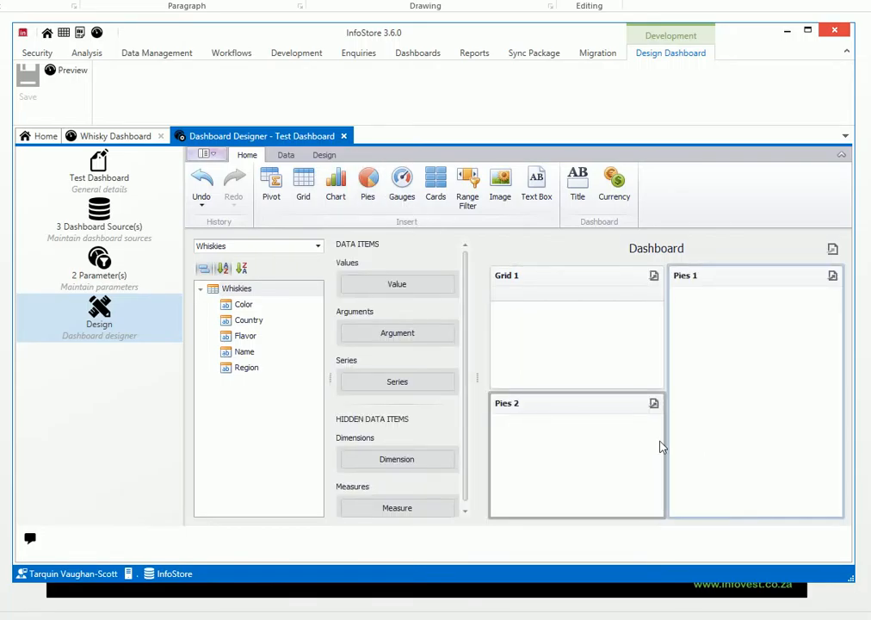
pyautogui.moveTo(556, 403); pyautogui.dragTo(713, 516)
pyautogui.moveTo(561, 406); pyautogui.dragTo(713, 519)
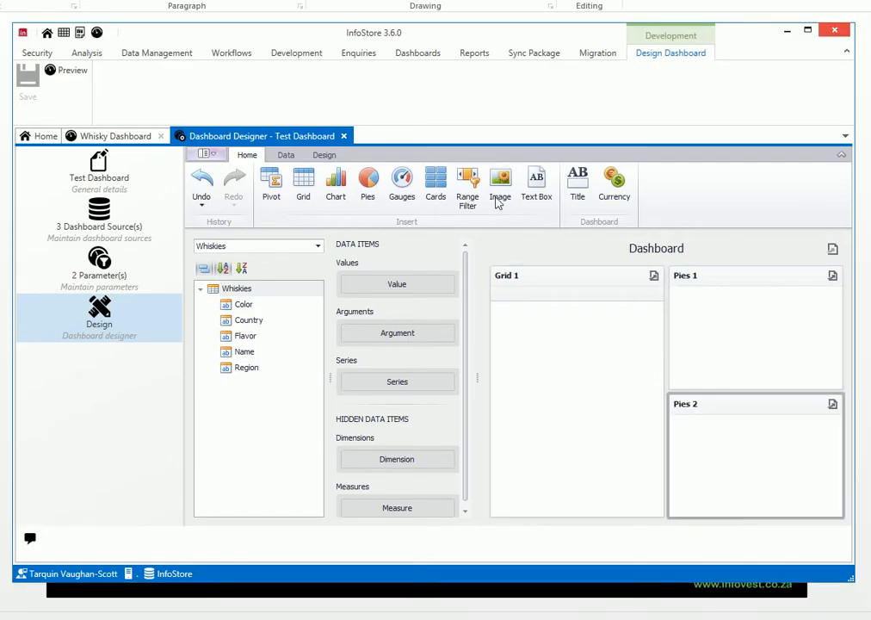
# - Select the grid and choose Whiskies as the source of the available fields
pyautogui.click(548, 286)
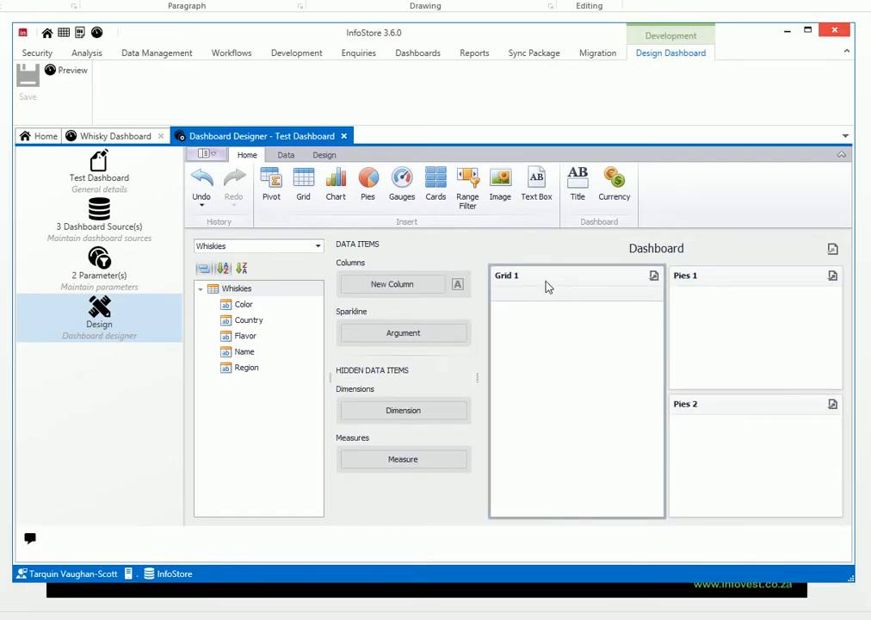
pyautogui.click(318, 247)
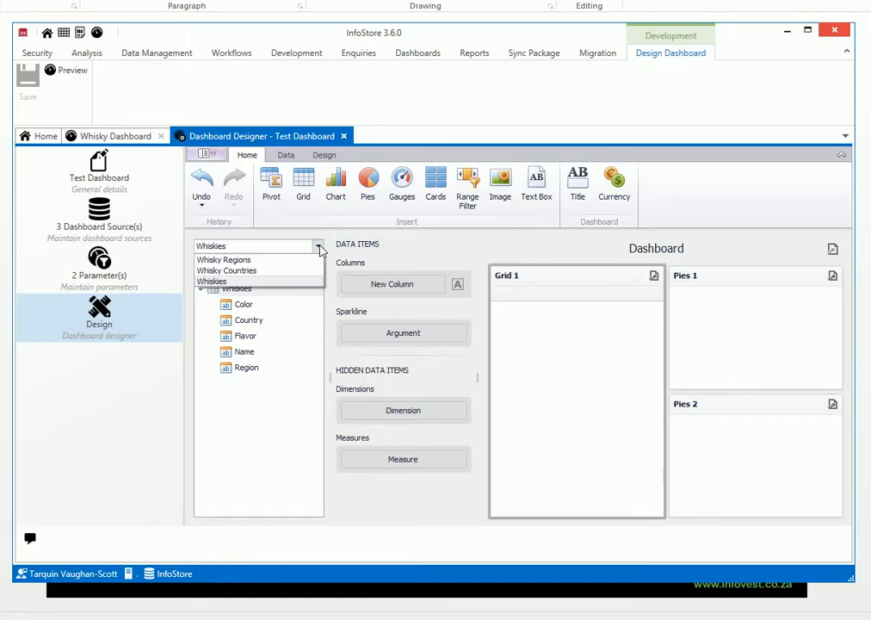
pyautogui.click(609, 348)
pyautogui.click(318, 247)
pyautogui.click(226, 281)
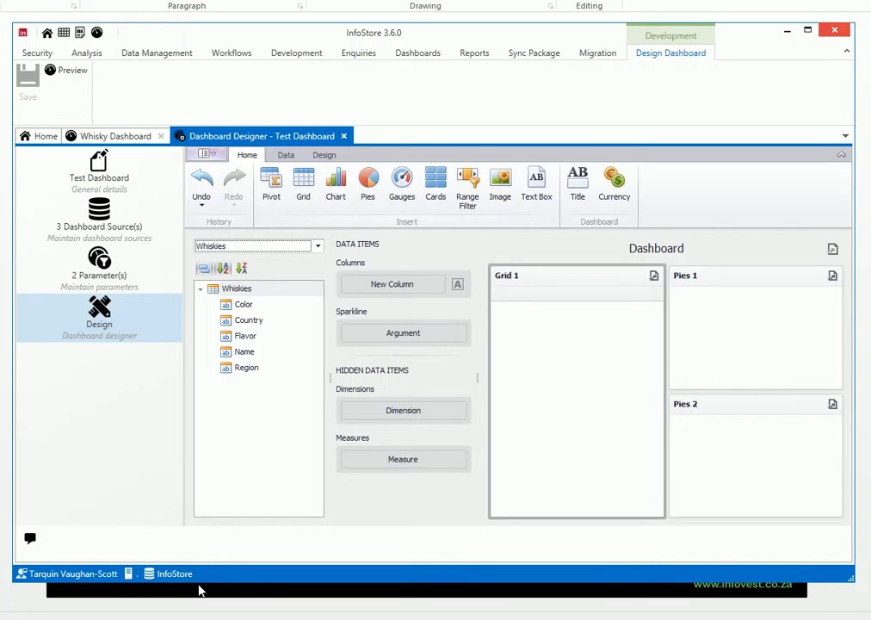
# - Switch to SQL Server Management Studio, examine the data set in the spdv_Whiskies procedure, and return to InfoStore
pyautogui.hotkey('alt', 'Tab')
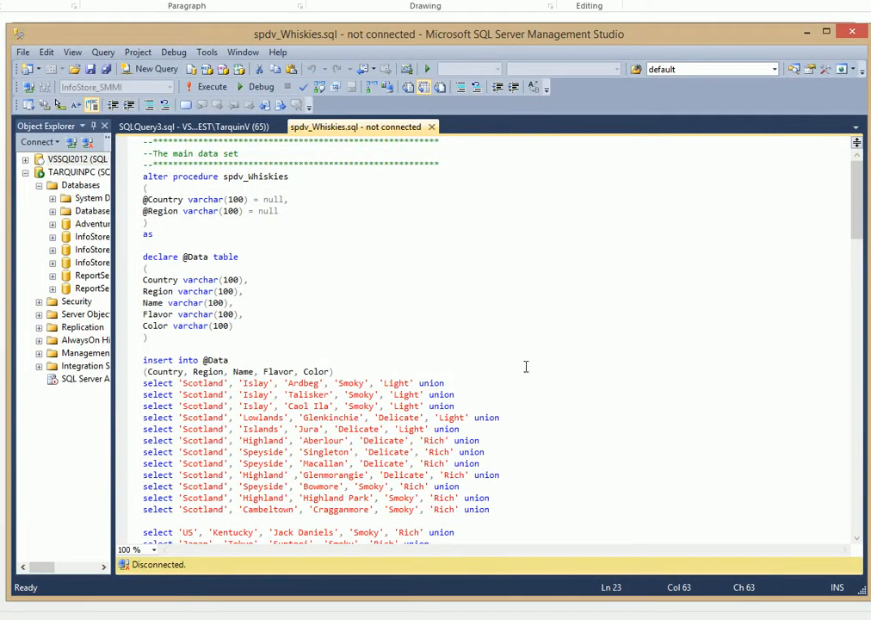
pyautogui.click(540, 336)
pyautogui.scroll(-3, 539, 335)
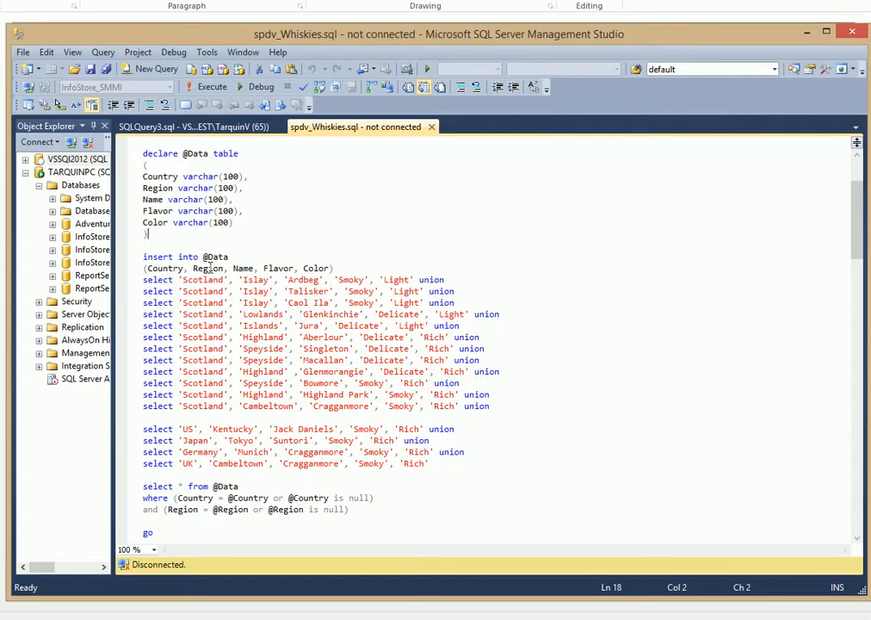
pyautogui.click(811, 32)
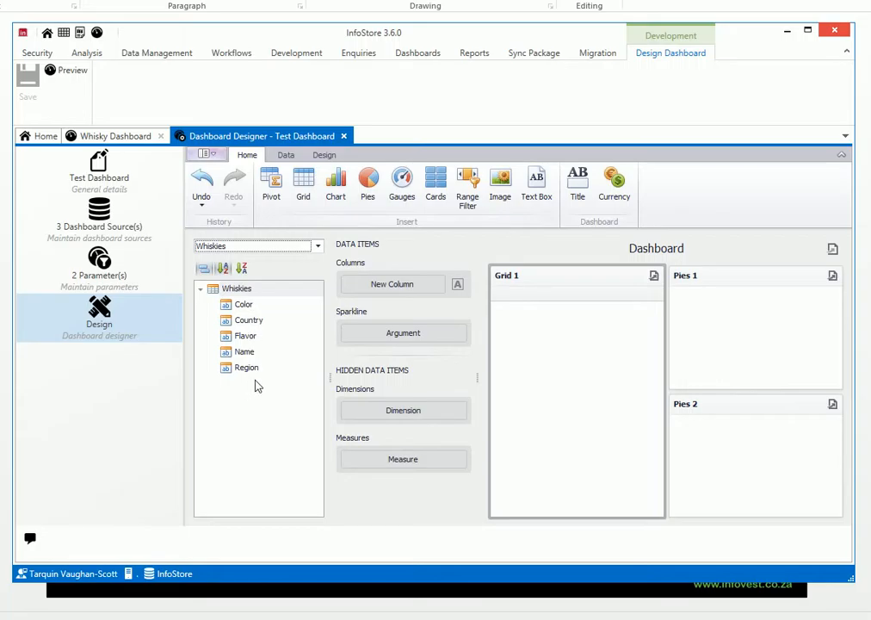
# - Add Country, Region, Name, Flavor and Color, in that order, as the grid's columns
pyautogui.moveTo(247, 354); pyautogui.dragTo(380, 291)
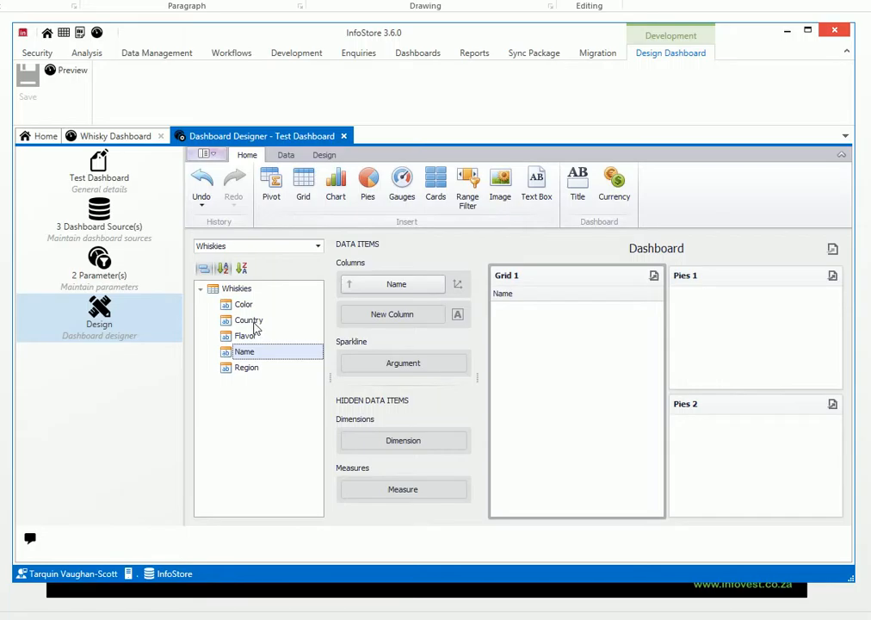
pyautogui.moveTo(252, 322); pyautogui.dragTo(376, 285)
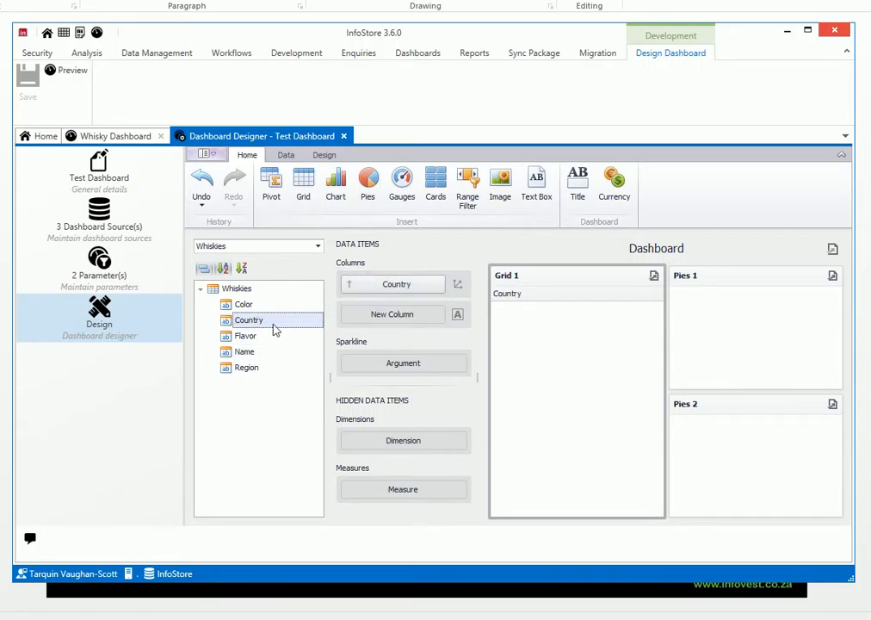
pyautogui.moveTo(248, 366); pyautogui.dragTo(387, 310)
pyautogui.moveTo(247, 351); pyautogui.dragTo(412, 366)
pyautogui.moveTo(243, 304); pyautogui.dragTo(380, 396)
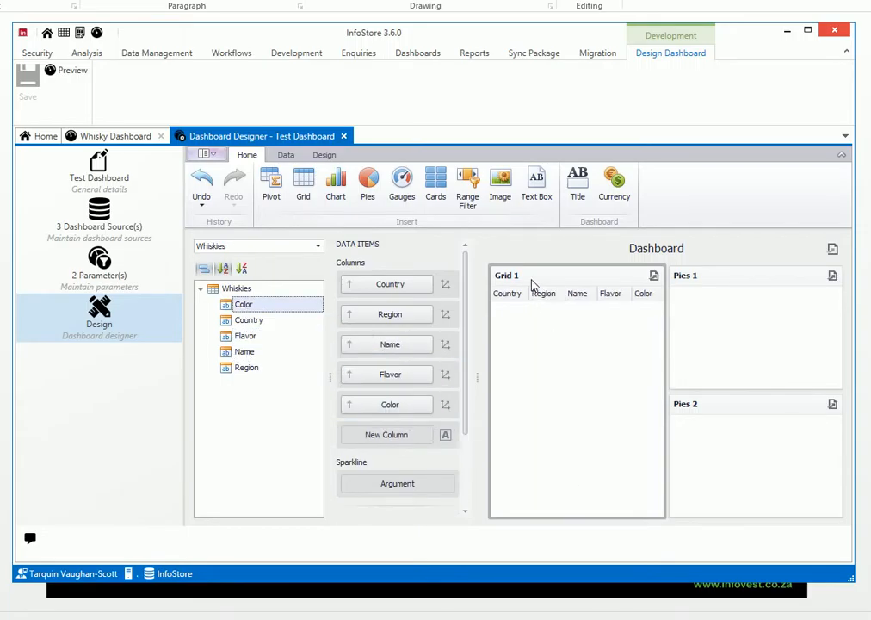
# - Rename the grid dashboard item as Whiskies
pyautogui.click(325, 155)
pyautogui.click(267, 191)
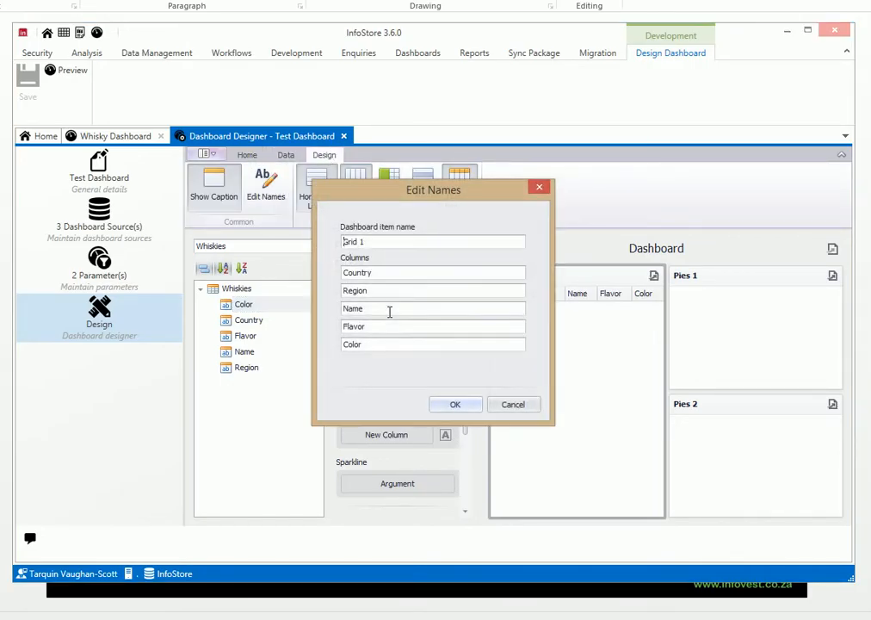
pyautogui.tripleClick(371, 241)
pyautogui.write('Whiskies')
pyautogui.click(454, 404)
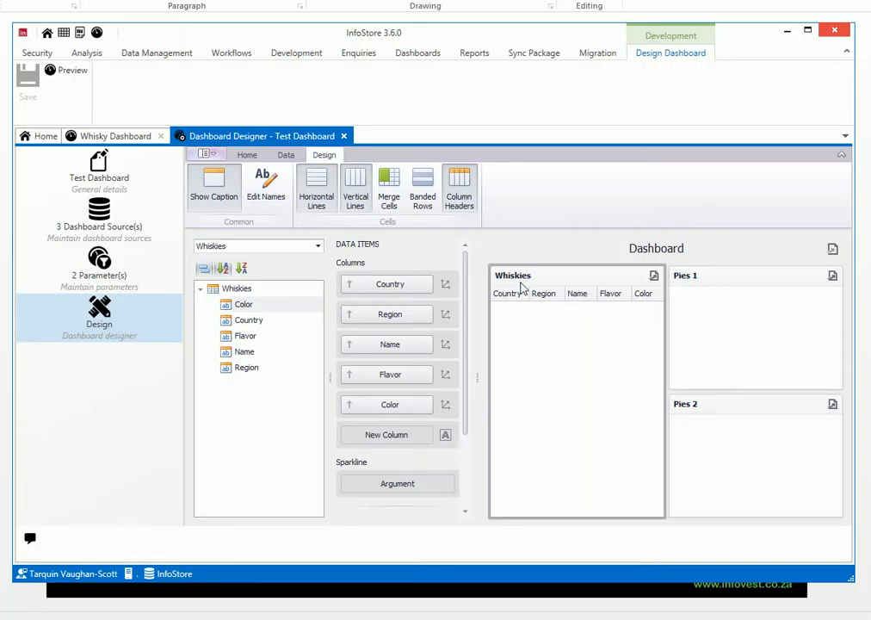
# - Assign the Flavor field as both value and argument of the upper pies item
pyautogui.click(699, 321)
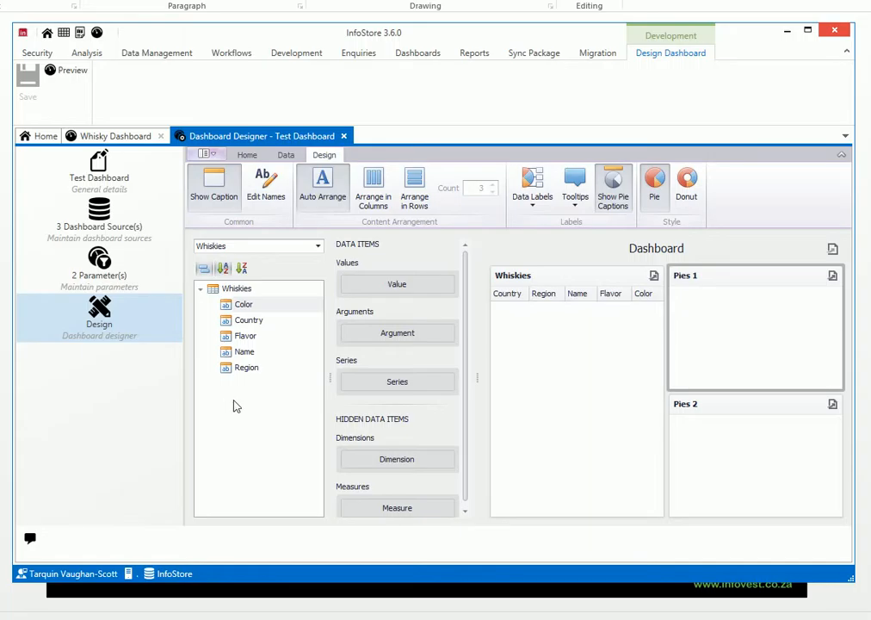
pyautogui.click(539, 383)
pyautogui.click(247, 337)
pyautogui.moveTo(246, 341); pyautogui.dragTo(393, 290)
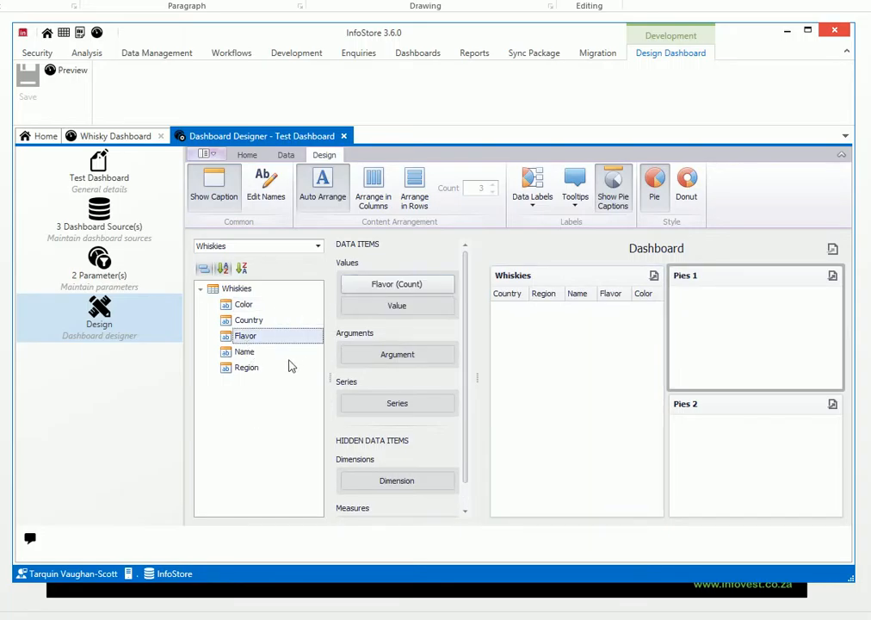
pyautogui.moveTo(252, 339); pyautogui.dragTo(395, 363)
# - Assign the Color field as both value and argument of the lower pies item
pyautogui.click(767, 457)
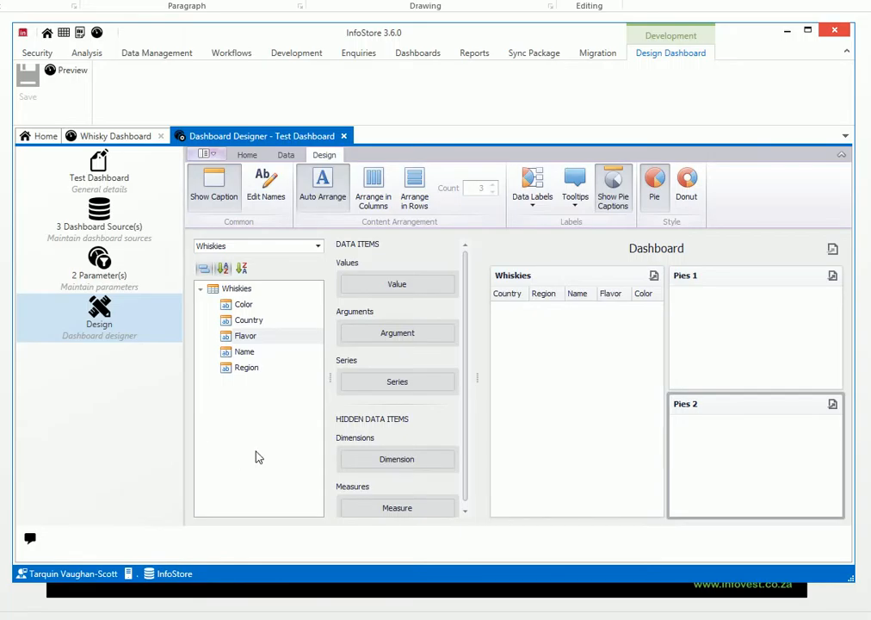
pyautogui.moveTo(247, 305); pyautogui.dragTo(390, 284)
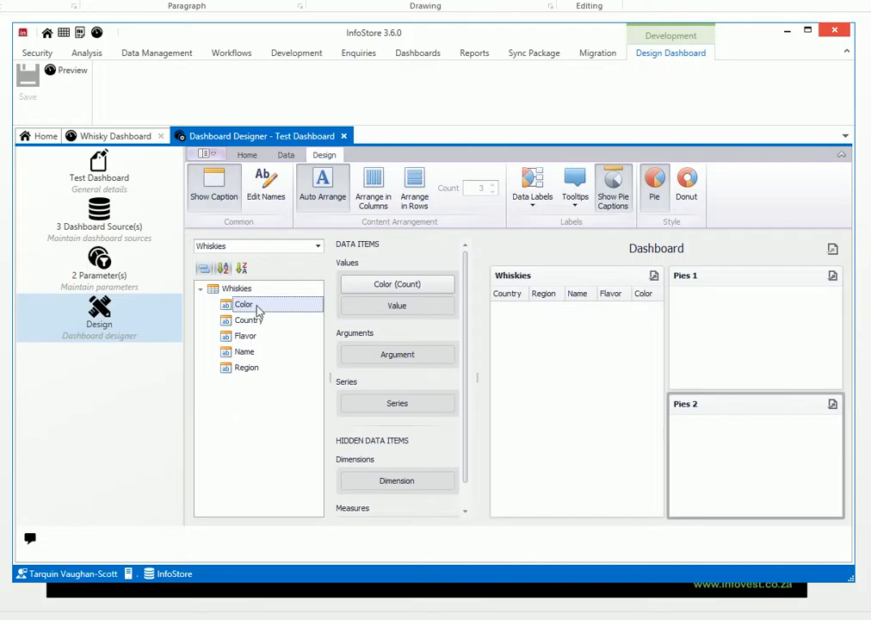
pyautogui.moveTo(249, 307); pyautogui.dragTo(423, 358)
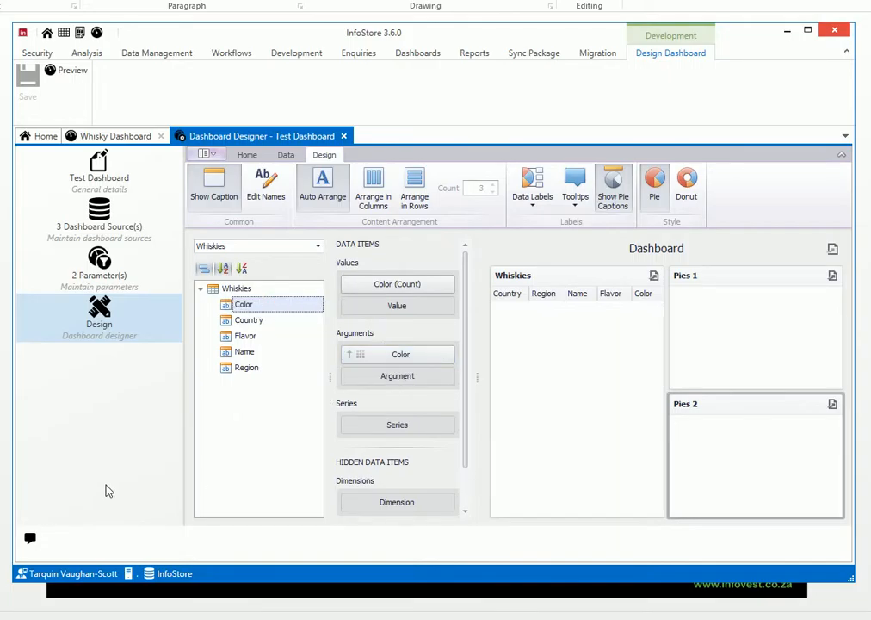
# - Rename the upper pies item as Flavors
pyautogui.click(706, 282)
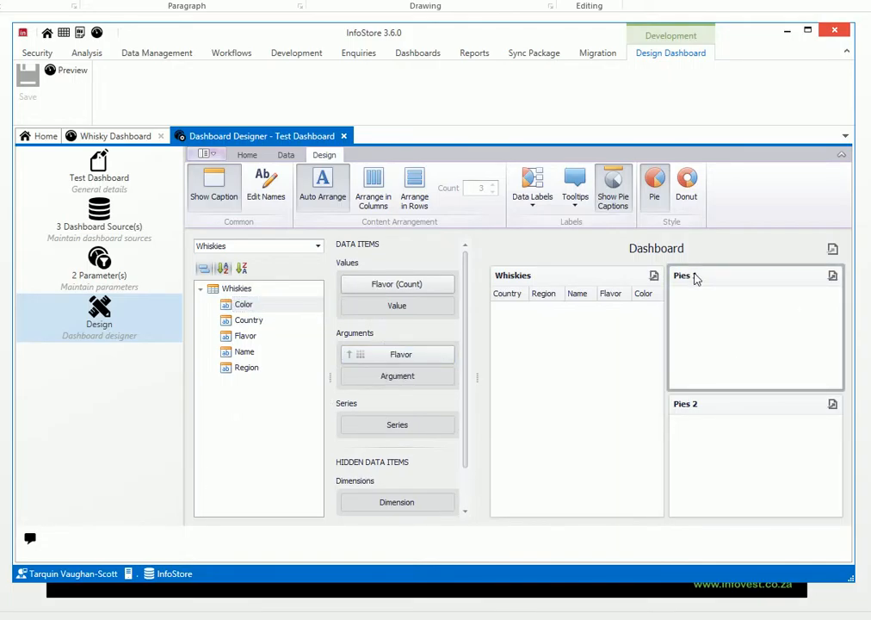
pyautogui.click(277, 202)
pyautogui.click(343, 242)
pyautogui.write('ColorsPies 1')
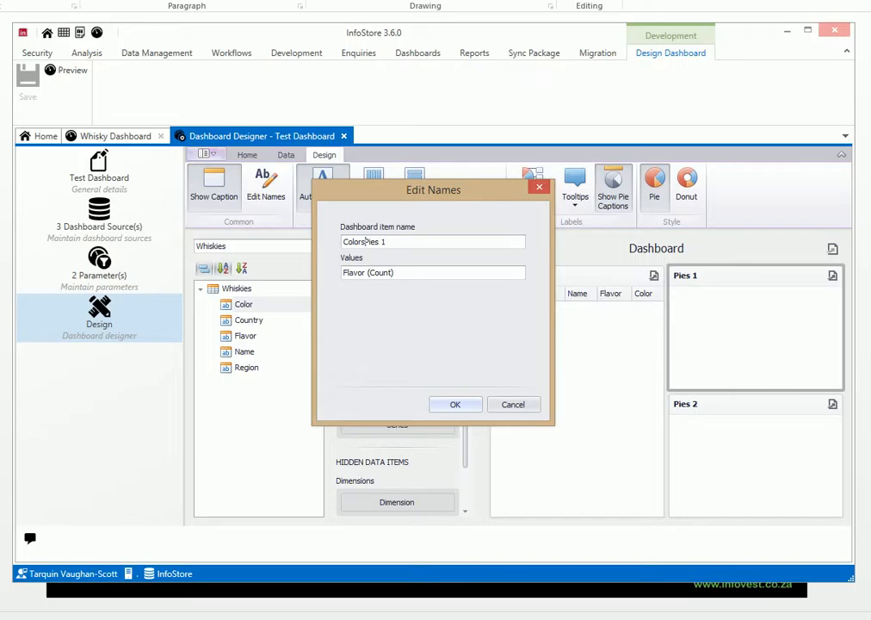
pyautogui.hotkey('shift', 'End')
pyautogui.press('Delete')
pyautogui.moveTo(382, 241); pyautogui.dragTo(322, 242)
pyautogui.write('F')
pyautogui.click(451, 406)
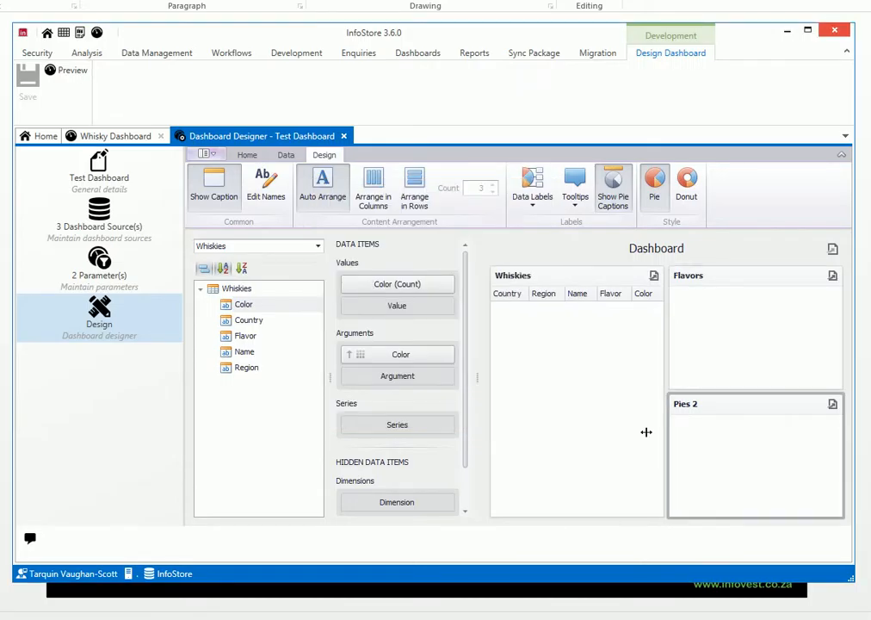
# - Rename the lower pies item as Colors
pyautogui.click(817, 330)
pyautogui.click(786, 419)
pyautogui.click(251, 181)
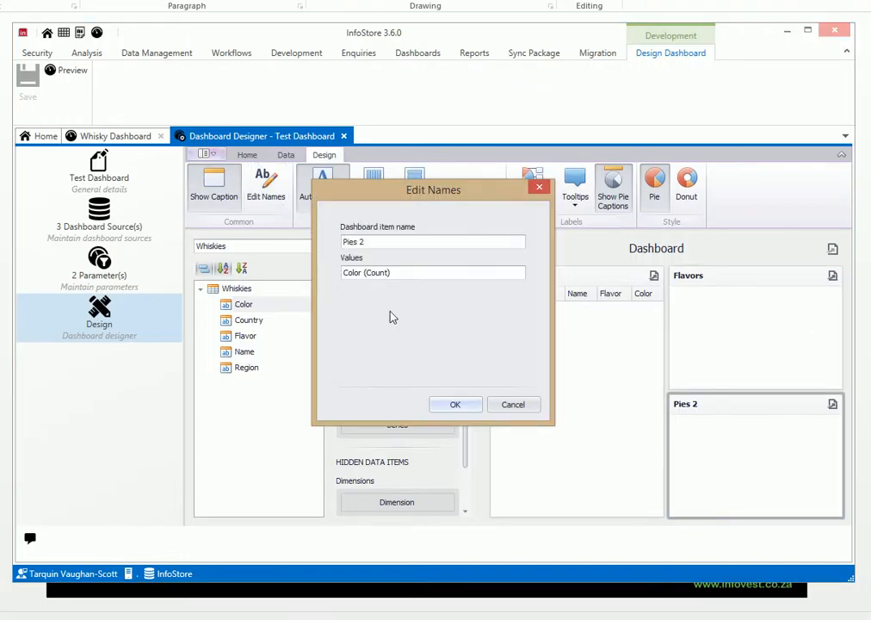
pyautogui.moveTo(378, 242); pyautogui.dragTo(328, 243)
pyautogui.write('Colors')
pyautogui.click(466, 405)
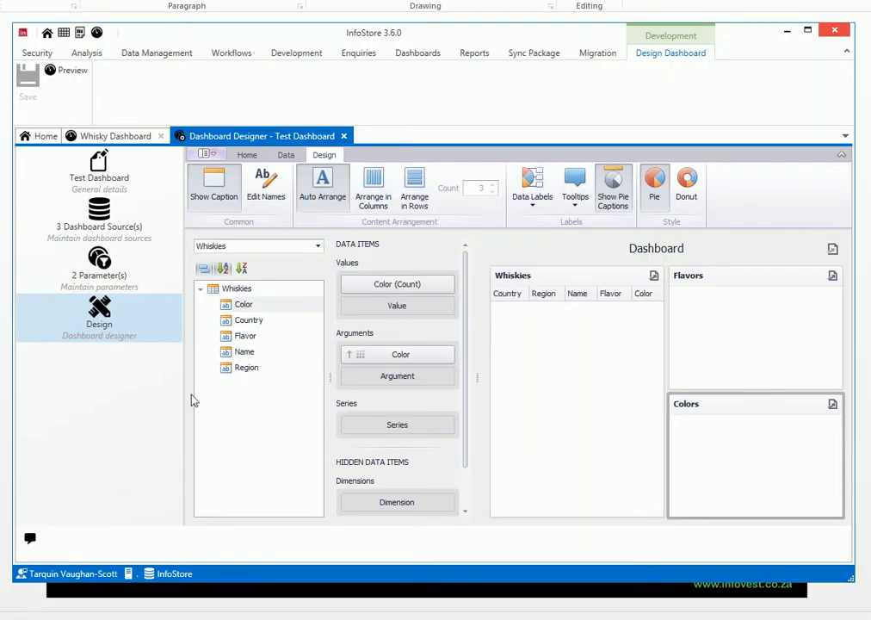
# - Preview the Test Dashboard's grid and pies, and return to the dashboard designer
pyautogui.click(69, 69)
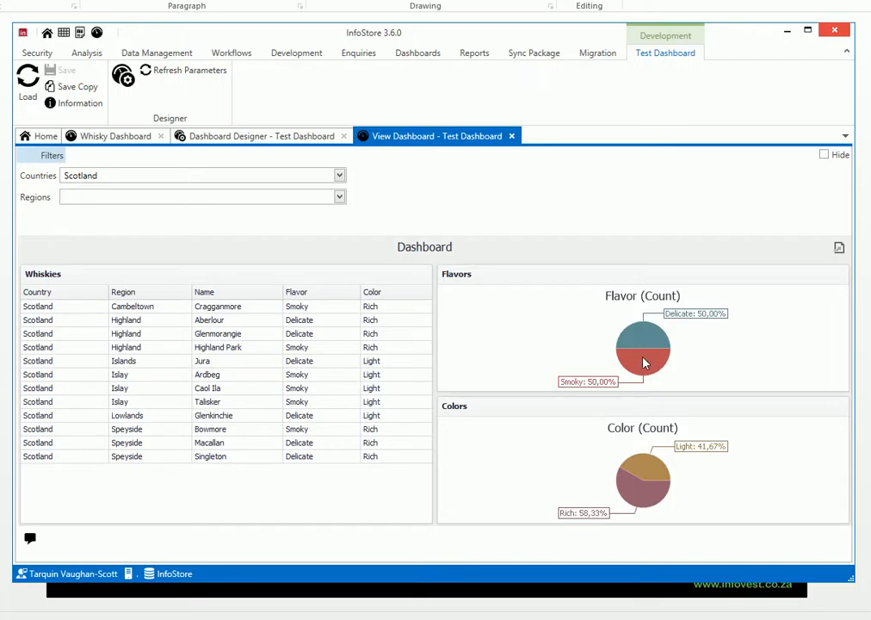
pyautogui.click(290, 136)
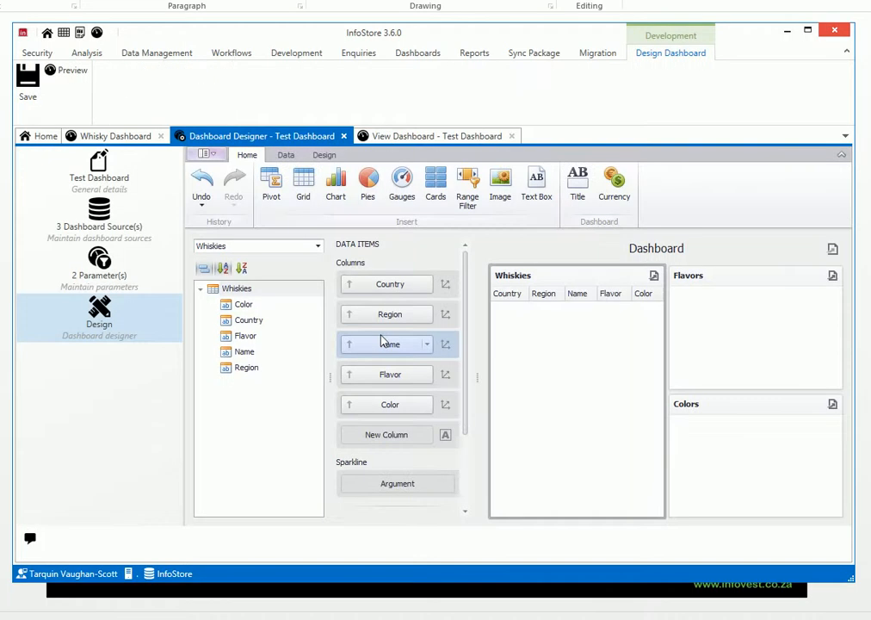
# - Enable the Multiple Master Filter on the Flavors and Colors pies, and preview the dashboard
pyautogui.click(769, 358)
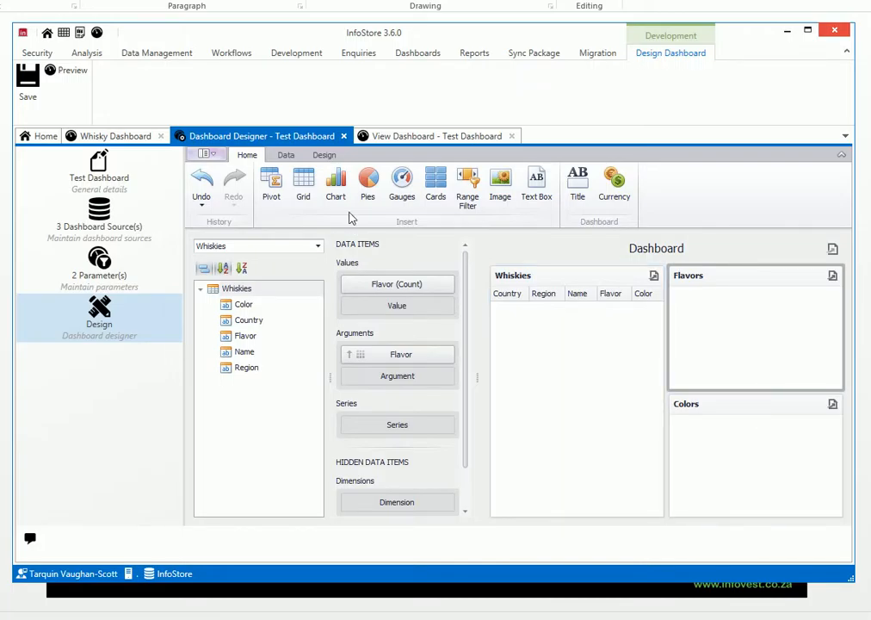
pyautogui.click(287, 156)
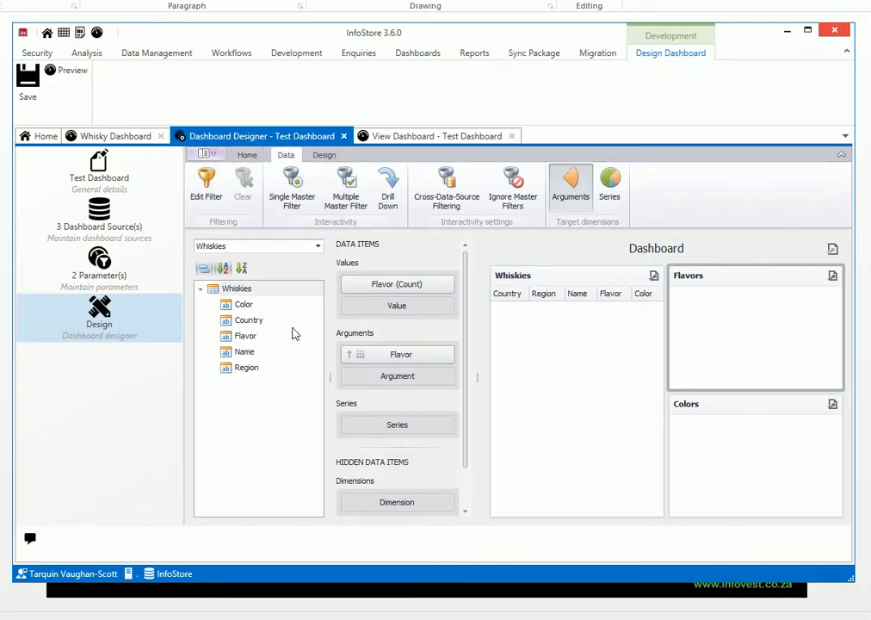
pyautogui.click(348, 199)
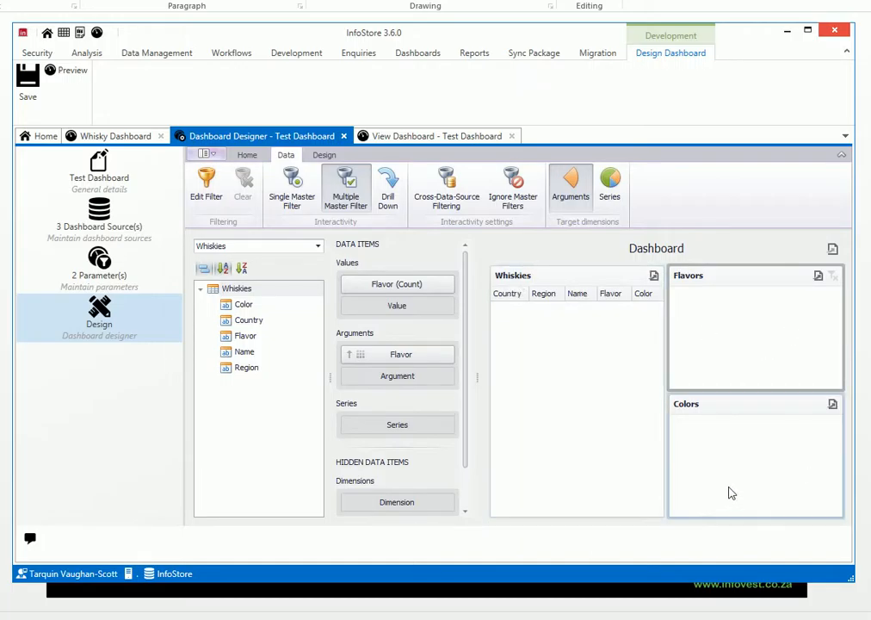
pyautogui.click(758, 486)
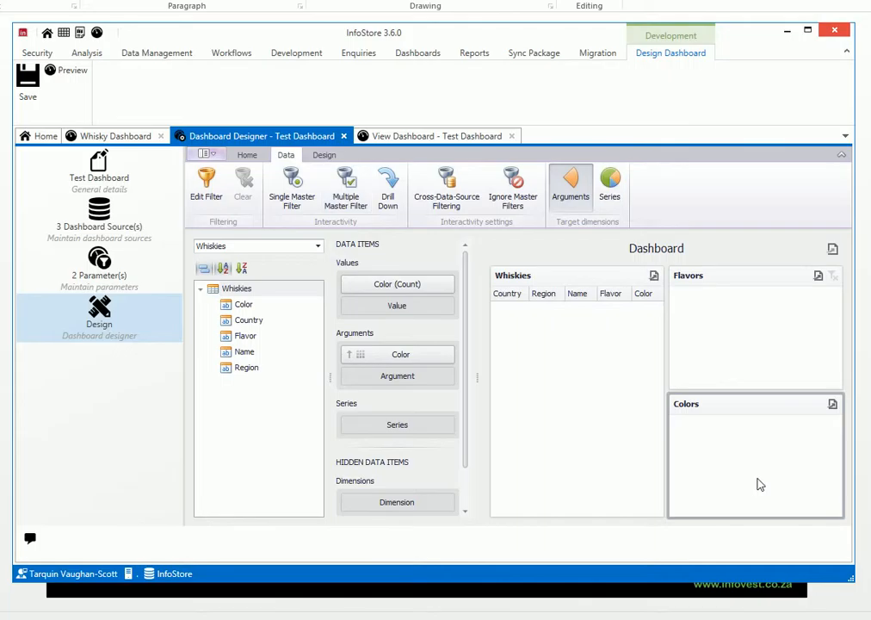
pyautogui.click(349, 196)
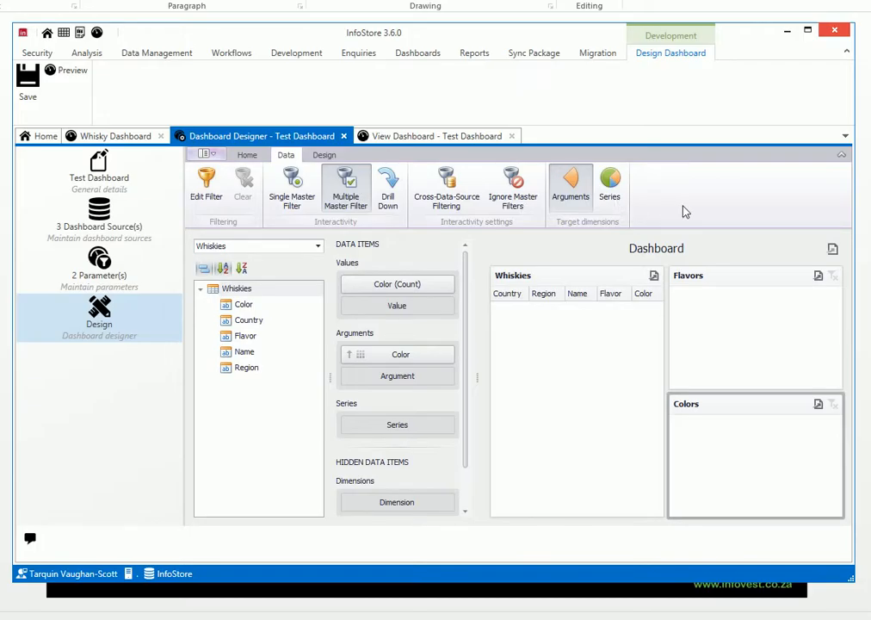
pyautogui.click(68, 71)
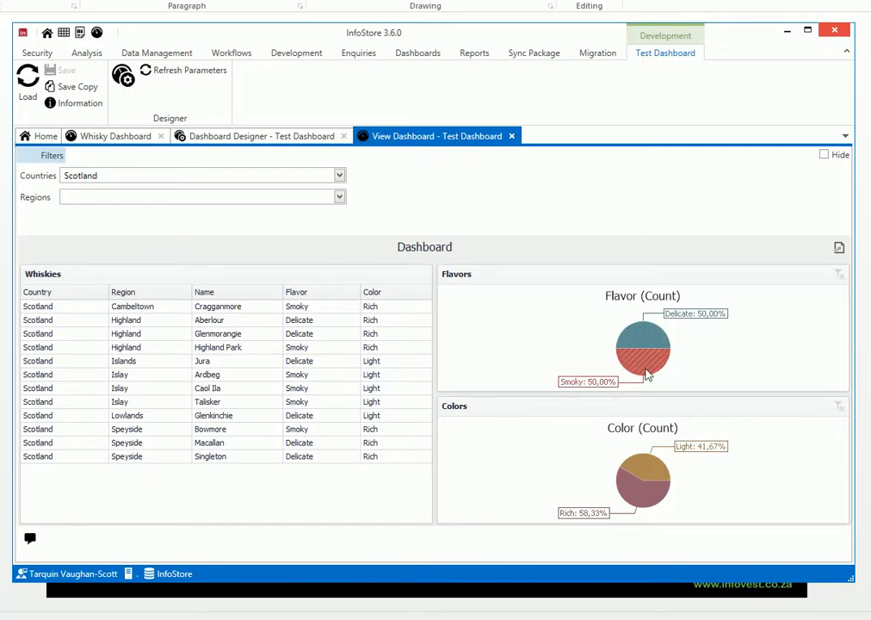
# - Test the Test Dashboard's master filters by choosing Smoky and Delicate in Flavors, and Light and Rich in Colors, ending on Delicate and Rich
pyautogui.click(644, 365)
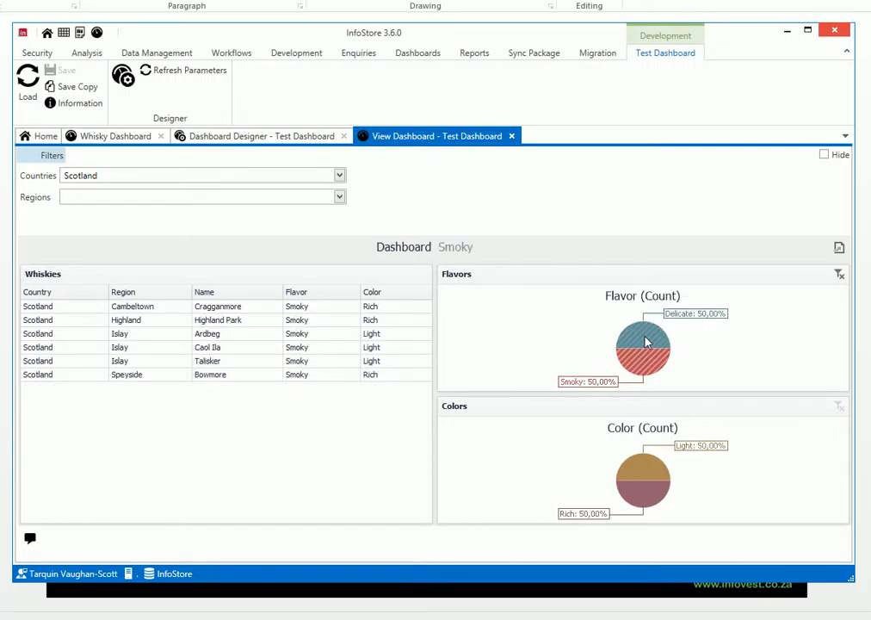
pyautogui.click(648, 339)
pyautogui.click(652, 475)
pyautogui.click(646, 488)
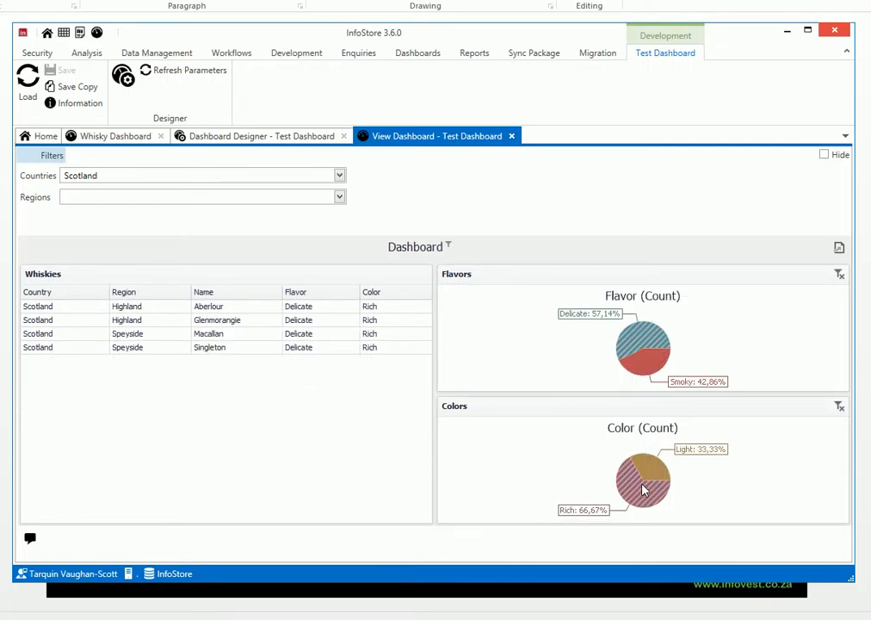
# - Switch the Colors filter to Light and alternate the Flavors filter between Smoky and Delicate, ending on Delicate
pyautogui.click(654, 472)
pyautogui.click(647, 368)
pyautogui.click(646, 364)
pyautogui.click(647, 360)
pyautogui.click(660, 347)
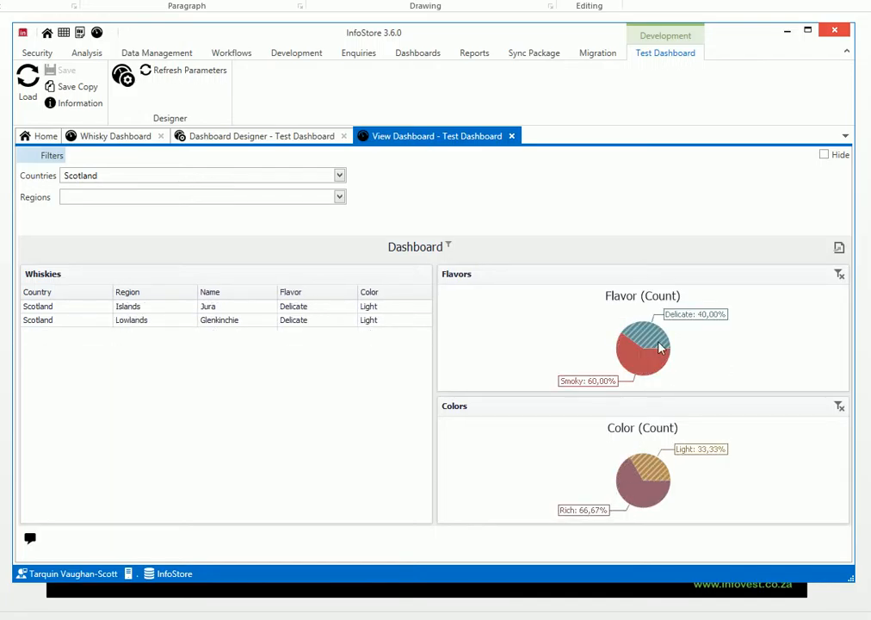
# - Switch to the Whisky Dashboard, clear its Country parameter, and reload the data
pyautogui.click(136, 136)
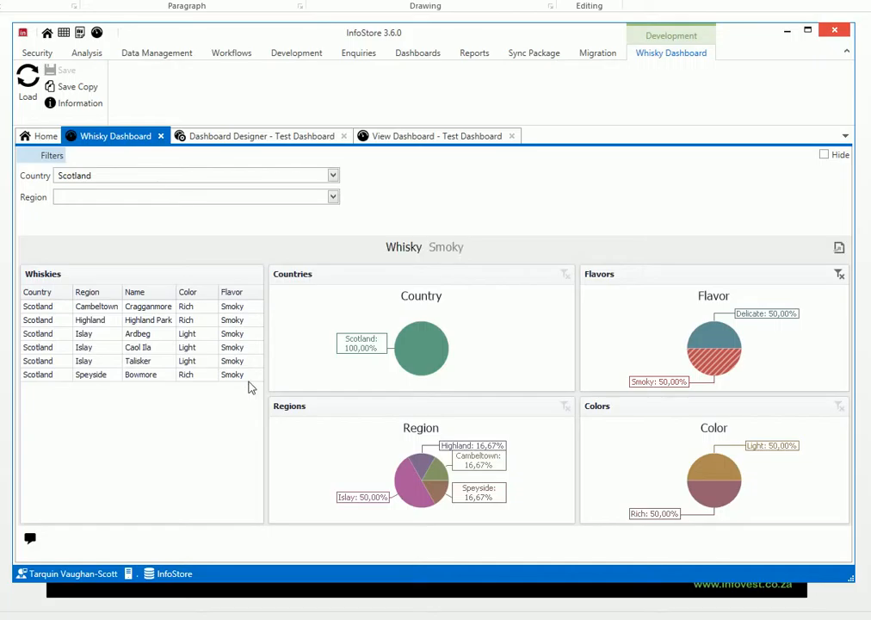
pyautogui.click(333, 176)
pyautogui.click(69, 242)
pyautogui.click(28, 91)
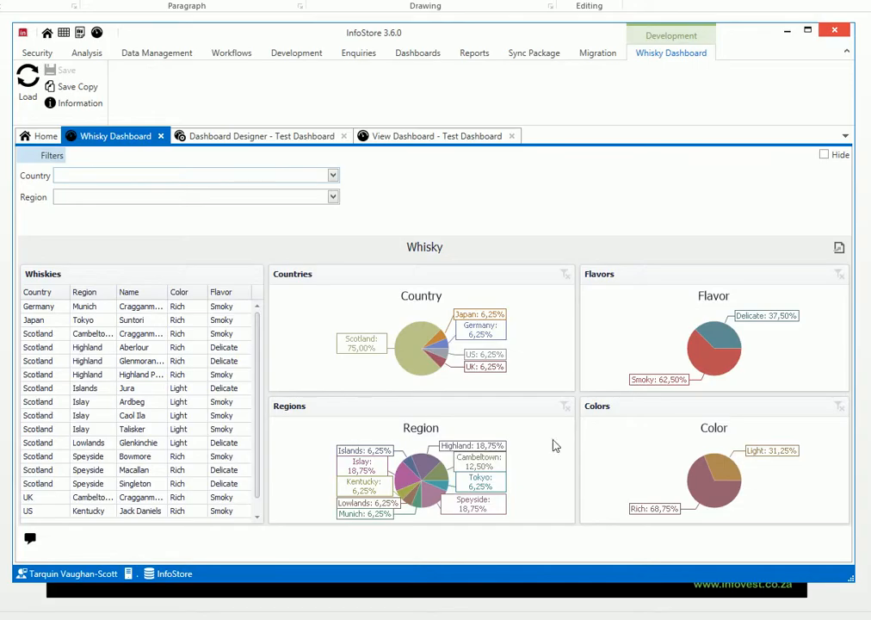
# - Examine the Whisky Dashboard filtered by Scotland in Countries and Highland in Regions, and clear both filters
pyautogui.click(417, 353)
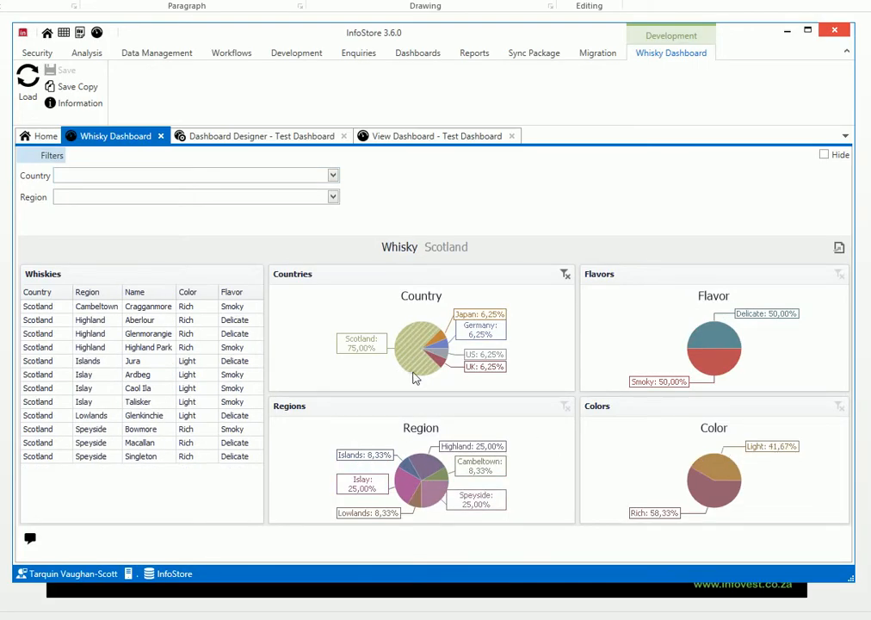
pyautogui.moveTo(441, 473)
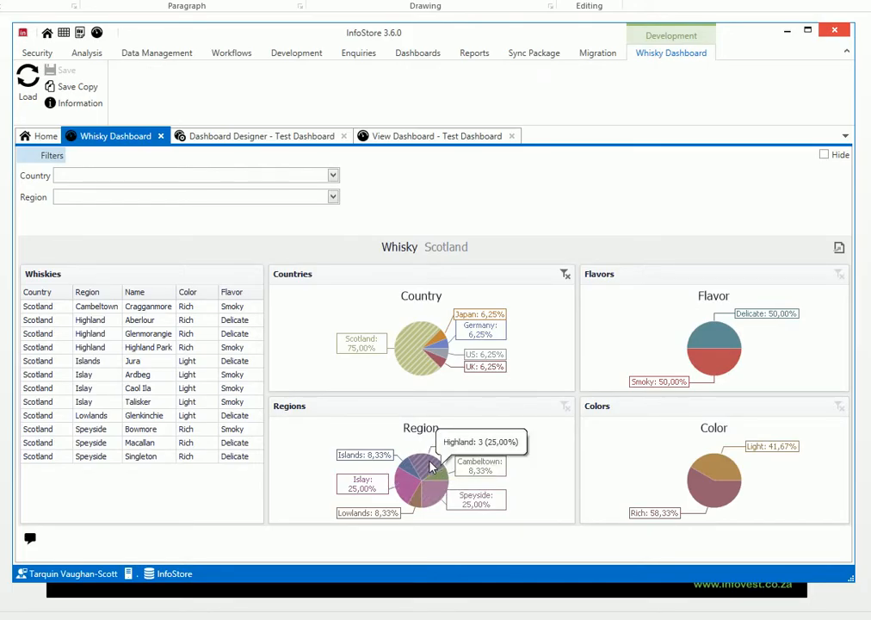
pyautogui.click(432, 467)
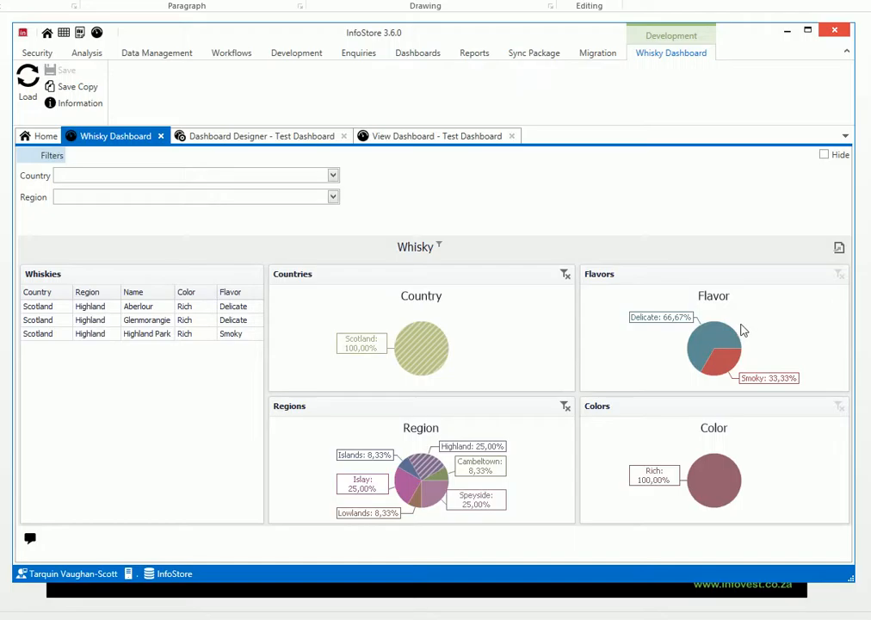
pyautogui.moveTo(428, 470)
pyautogui.click(566, 275)
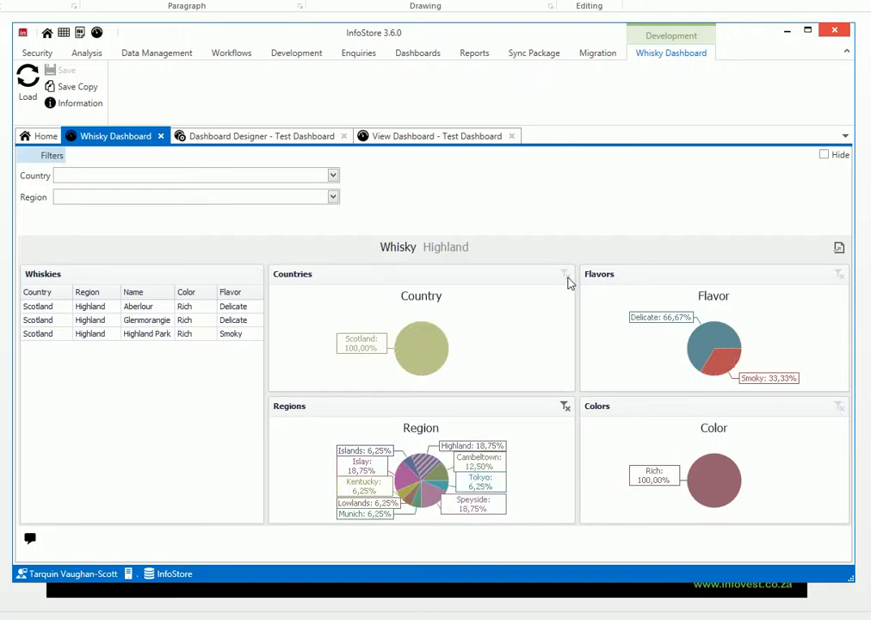
pyautogui.click(567, 408)
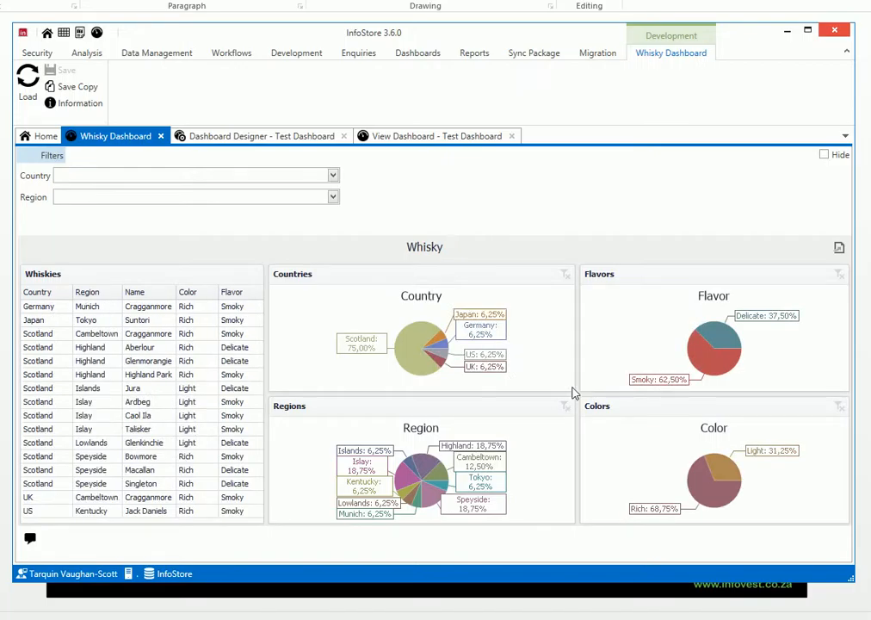